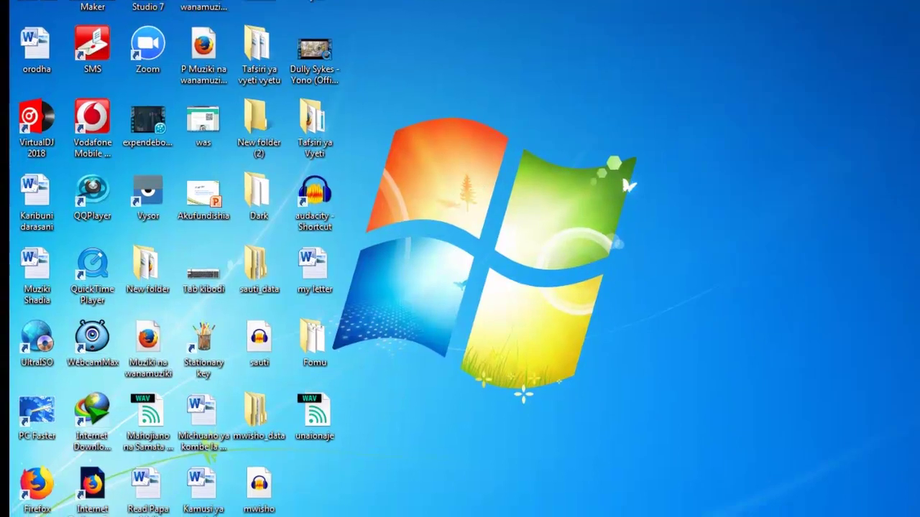
Open Camtasia Studio and select the video "Dark karibu na mwisho" from The NewKing folder on drive E: for import.
click(165, 504)
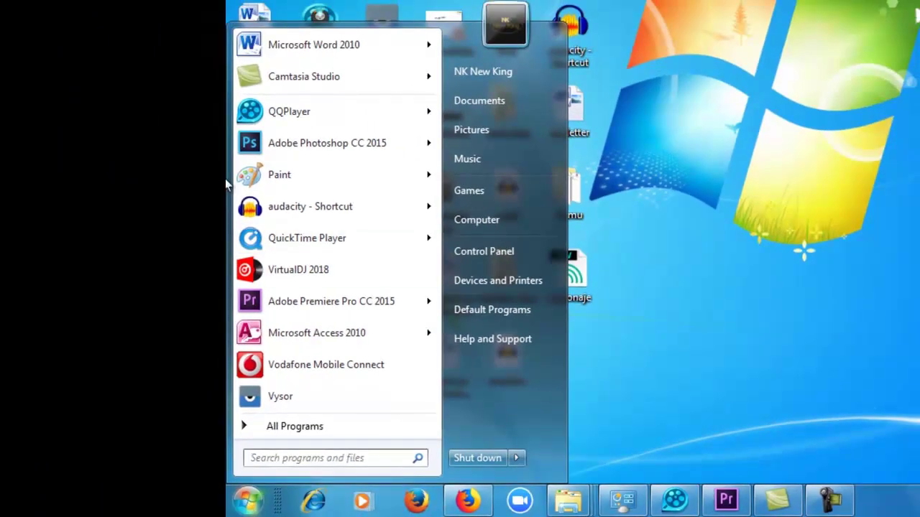
click(303, 83)
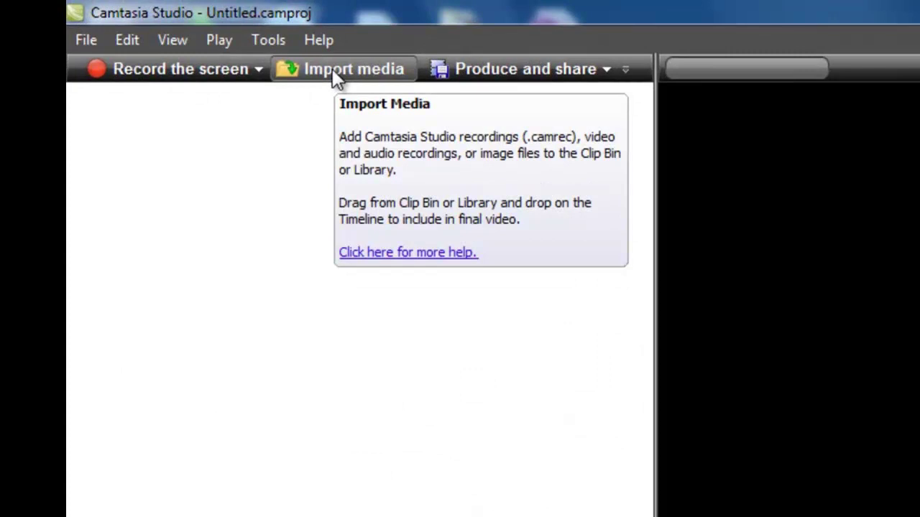
click(332, 68)
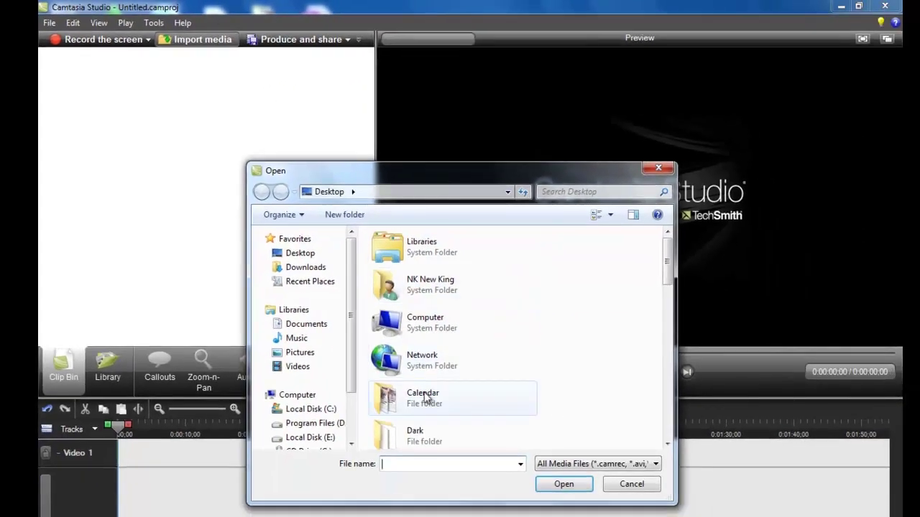
click(310, 437)
click(622, 276)
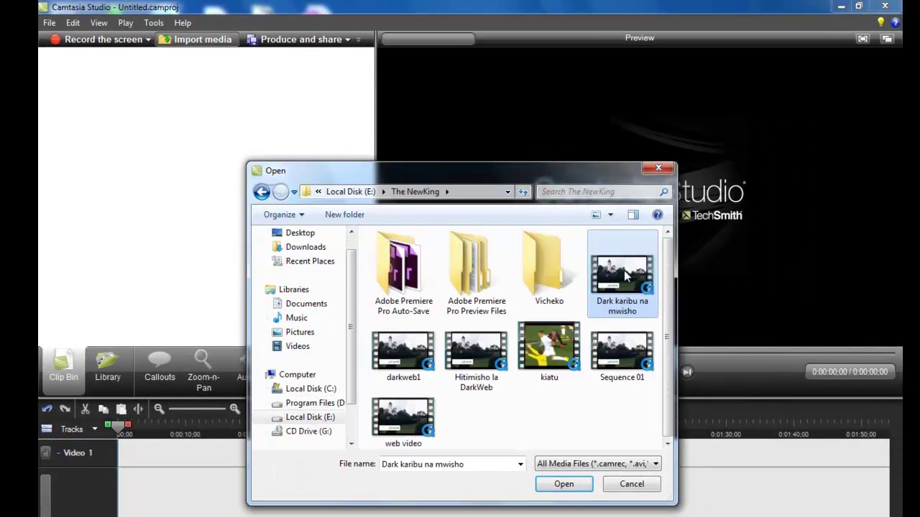
Check the size of the "Dark karibu na mwisho" video file in its properties.
double_click(616, 283)
right_click(616, 283)
click(693, 497)
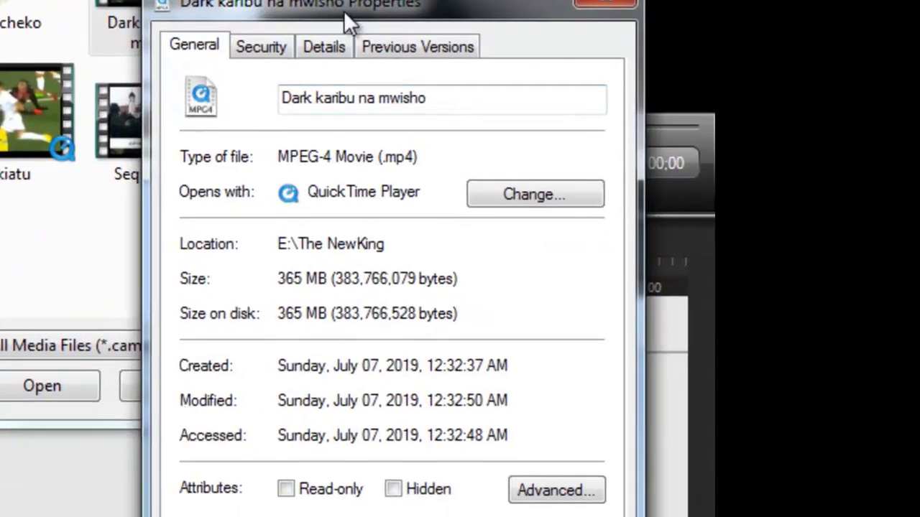
drag(553, 169, 152, 75)
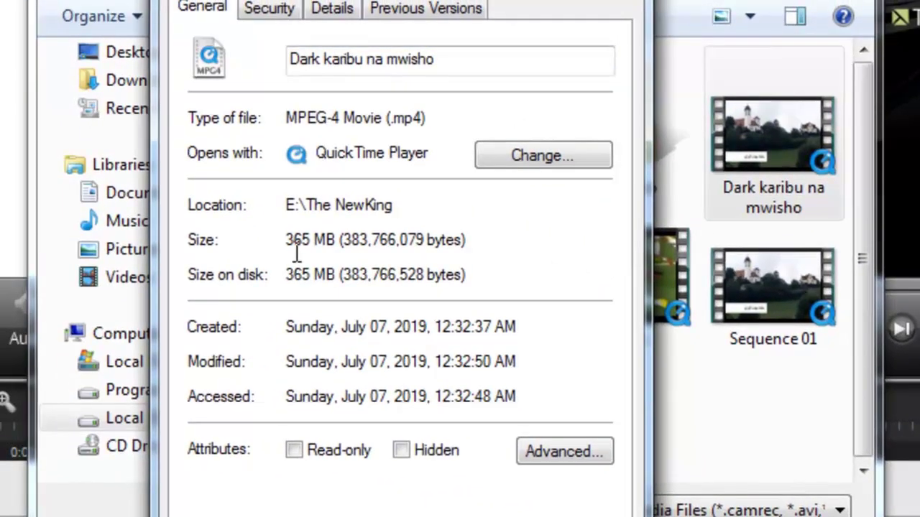
drag(402, 0, 240, 10)
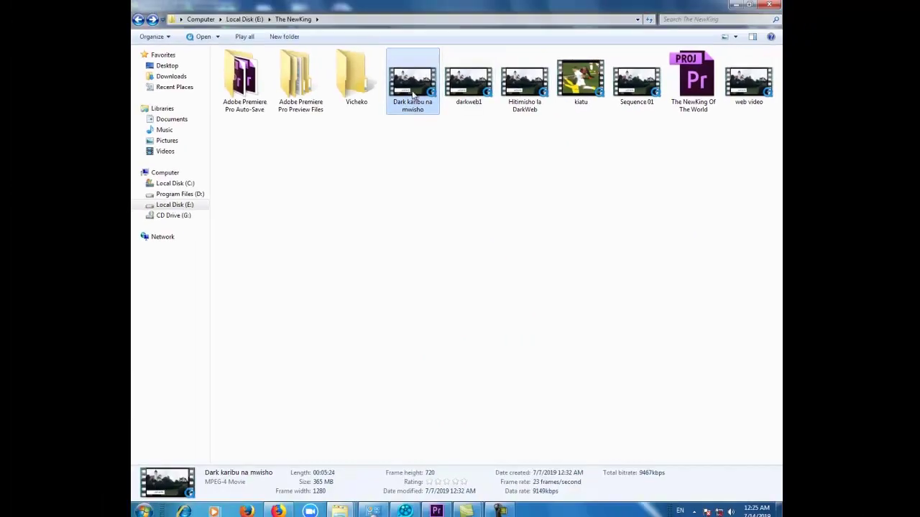
Play "Dark karibu na mwisho" from File Explorer in QQPlayer, pausing it after about 5 seconds before minimizing the player.
right_click(408, 95)
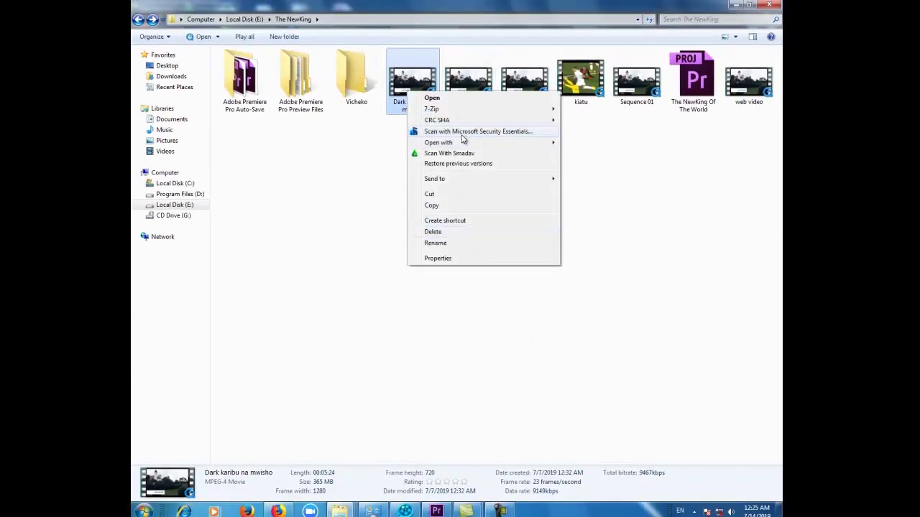
mouse_move(507, 142)
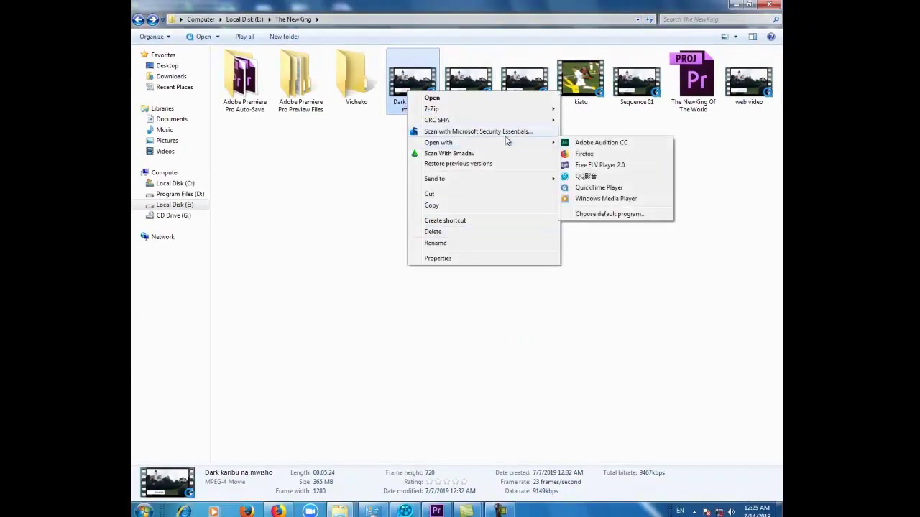
click(583, 176)
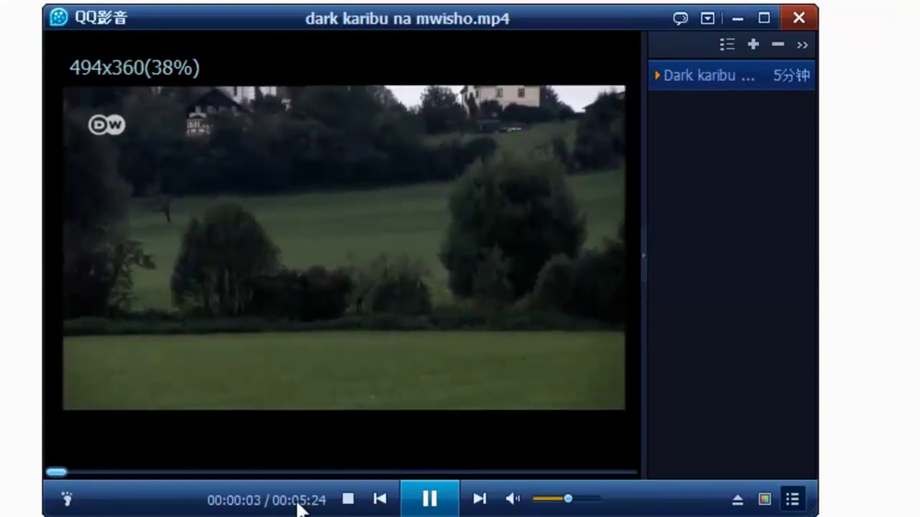
click(427, 497)
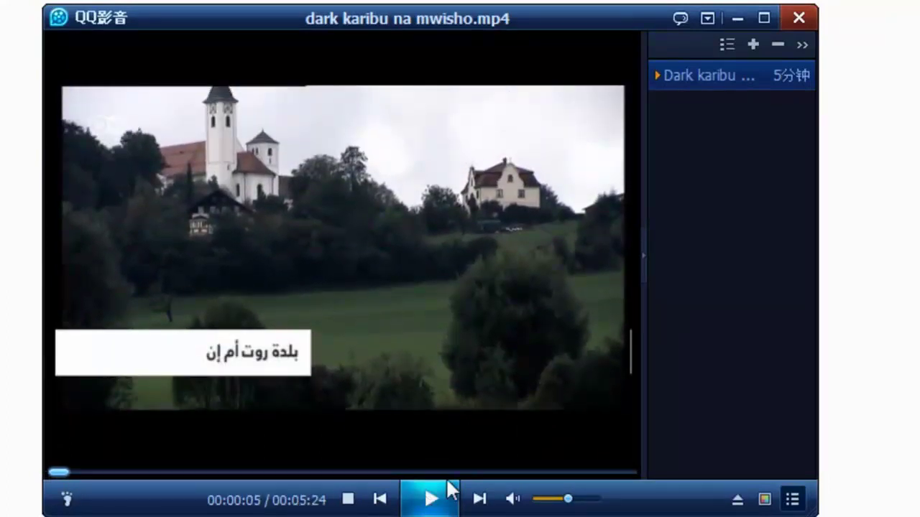
click(737, 18)
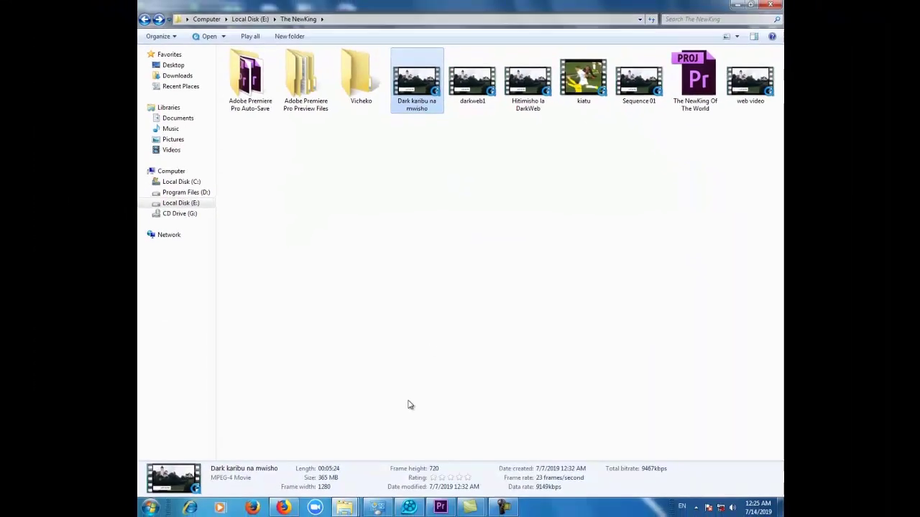
Inspect the video's picture quality full screen in QQPlayer at about 0:29, and minimize the player.
mouse_move(440, 508)
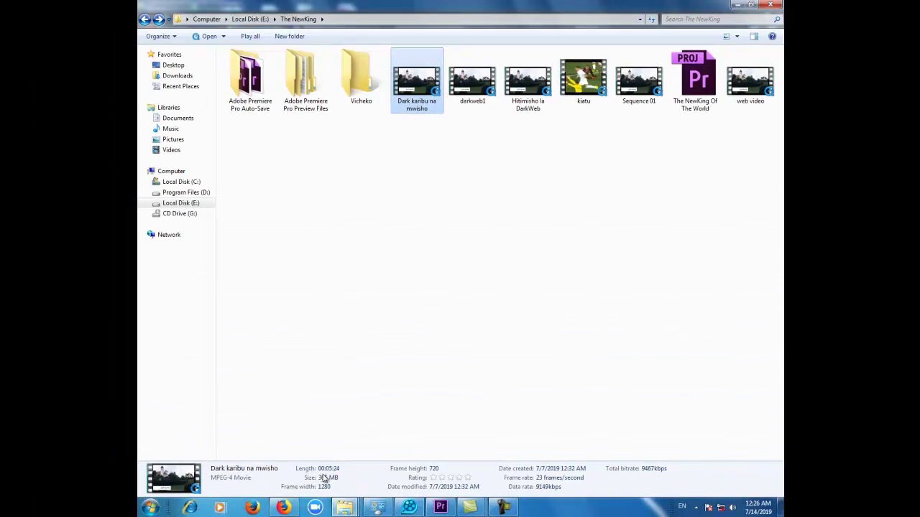
mouse_move(484, 494)
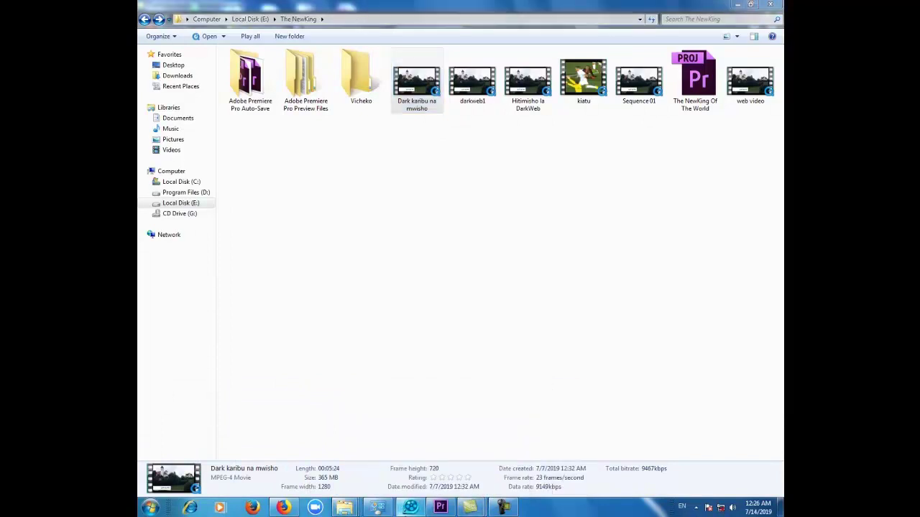
click(409, 507)
double_click(427, 329)
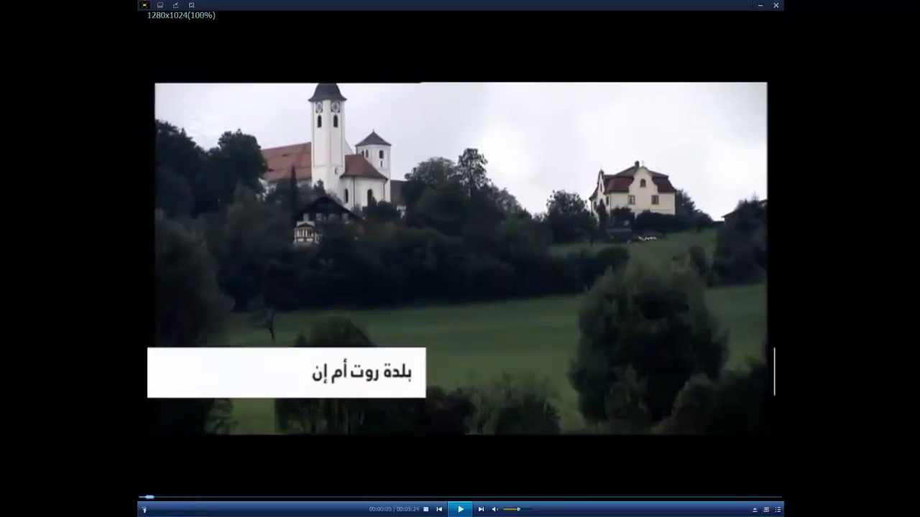
click(197, 498)
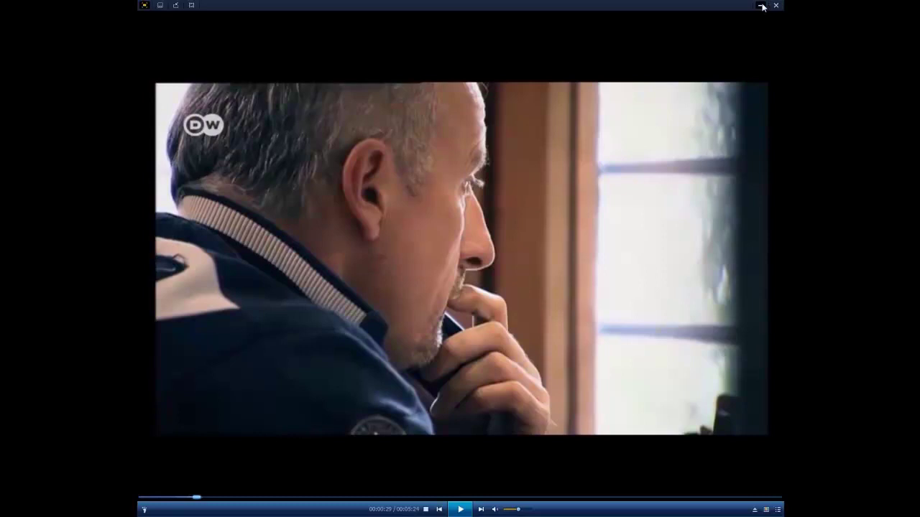
click(761, 6)
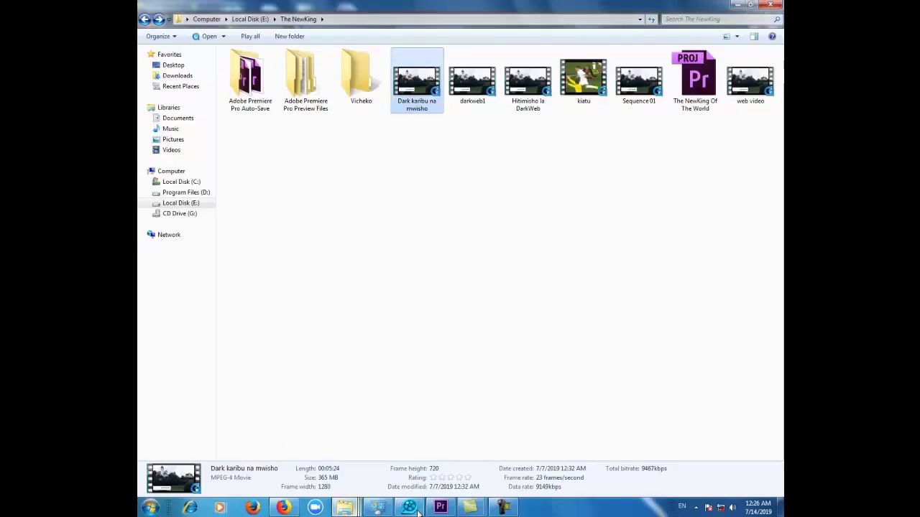
Switch back to Camtasia Studio and import the selected "Dark karibu na mwisho" video into the Clip Bin.
mouse_move(470, 507)
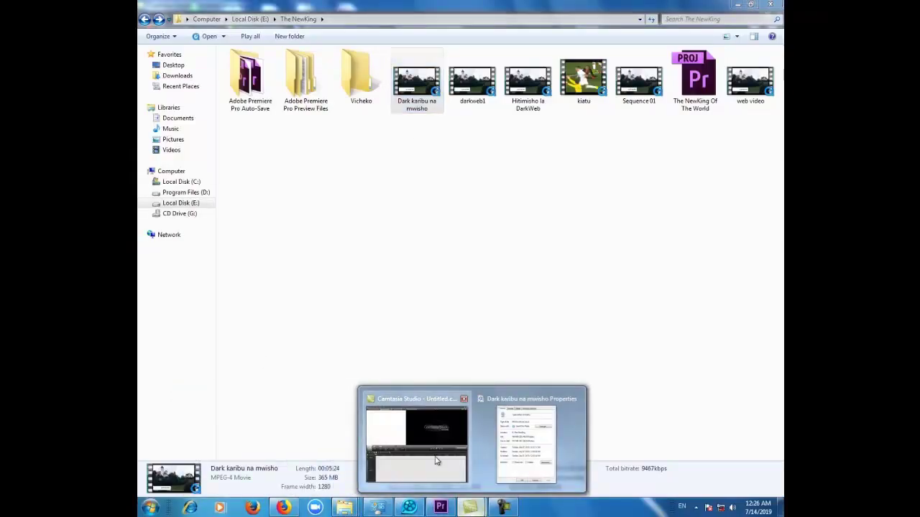
click(436, 461)
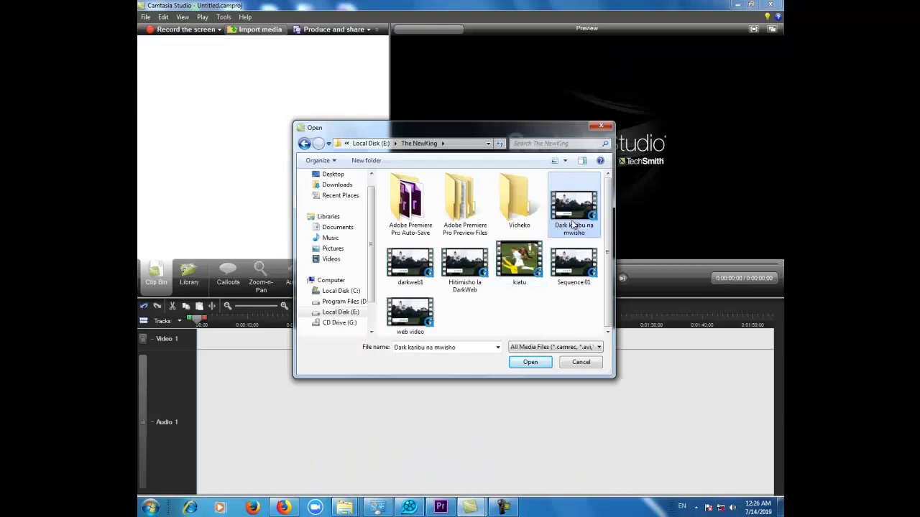
click(523, 368)
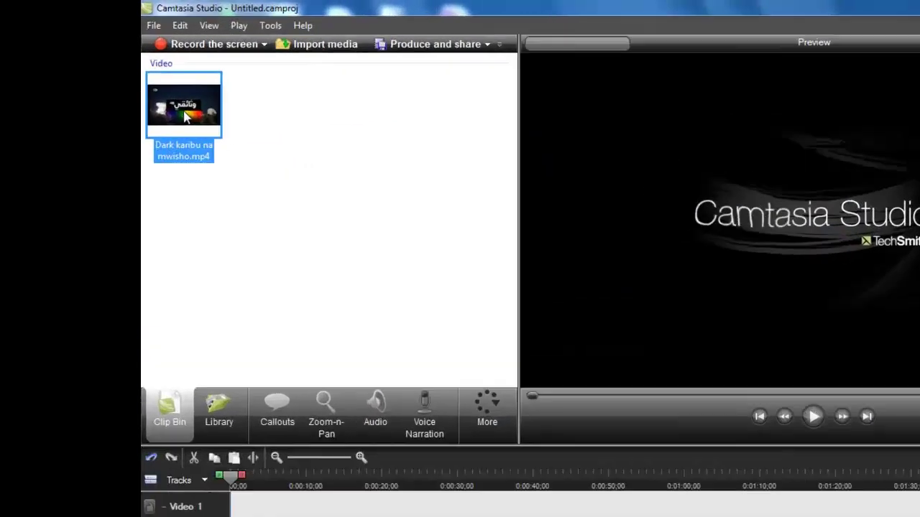
Add the imported clip to the timeline with editing dimensions of 1280 x 720 for YouTube & HD.
right_click(185, 117)
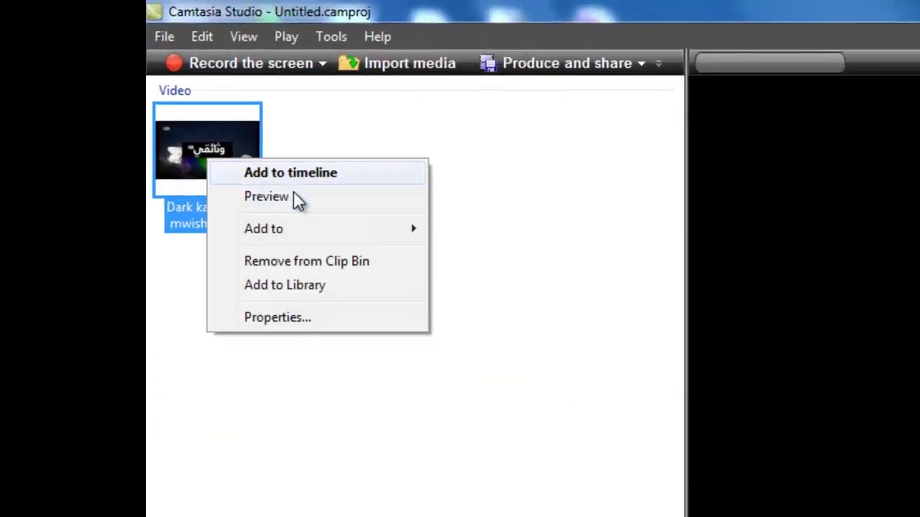
click(230, 120)
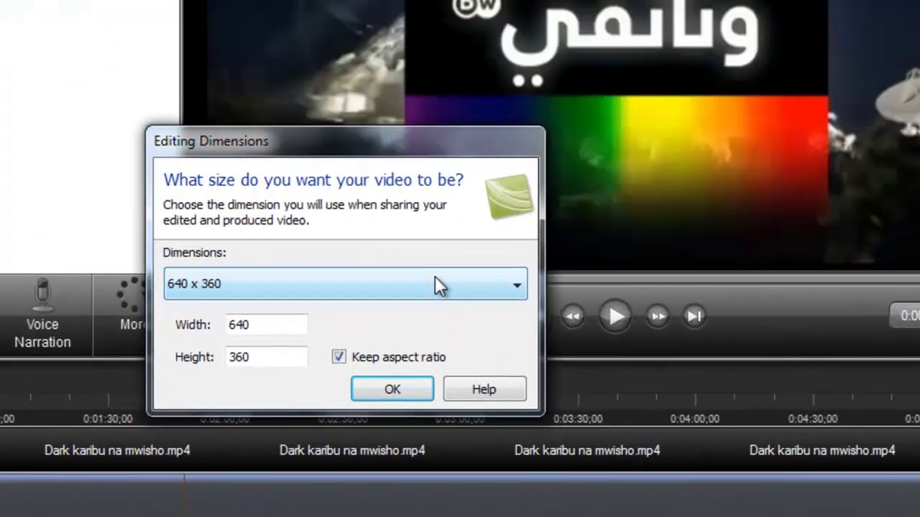
click(507, 264)
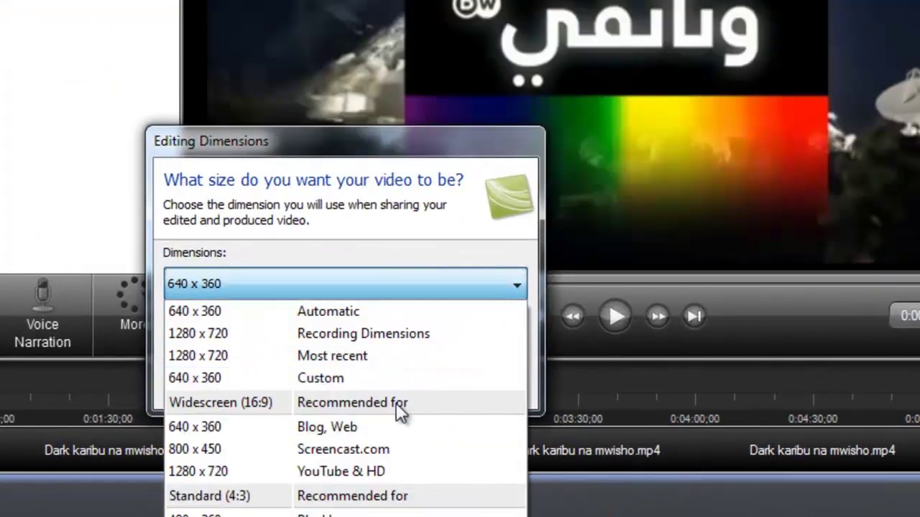
click(359, 472)
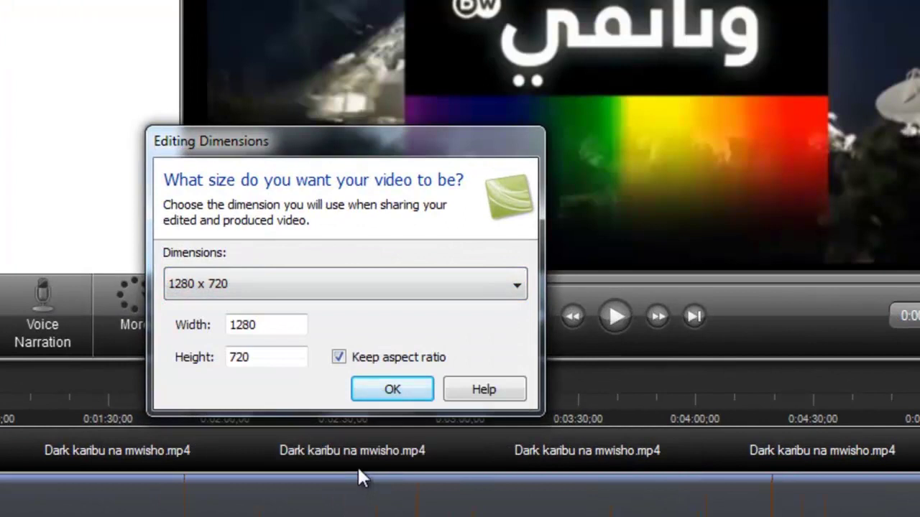
click(394, 389)
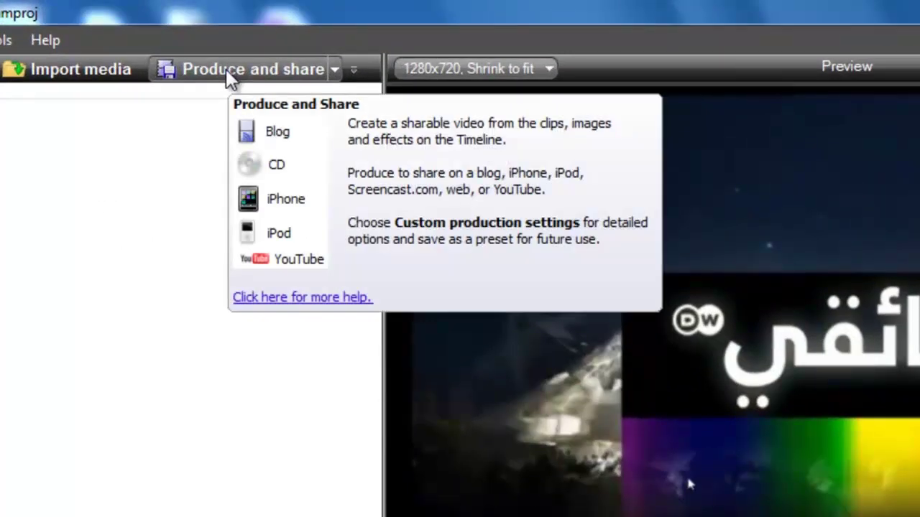
Start producing the timeline video with the HD preset and proceed to the file name and folder settings.
click(225, 69)
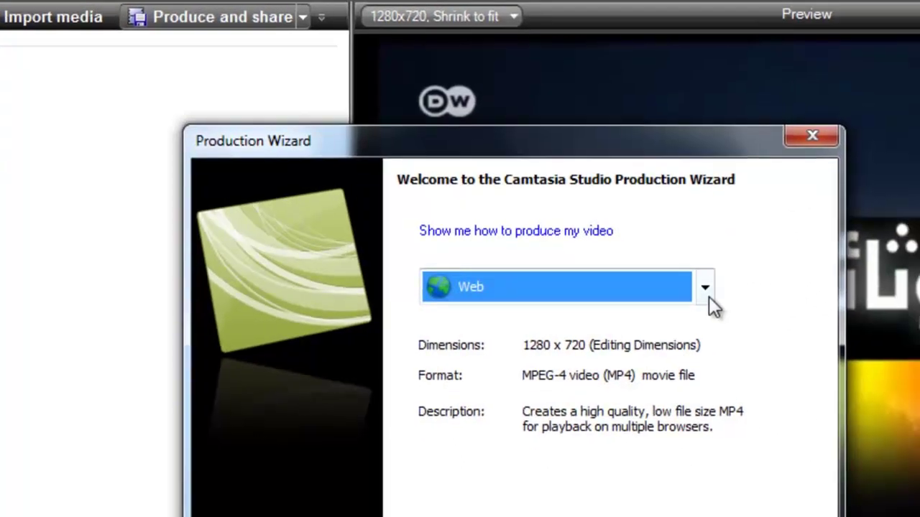
click(706, 290)
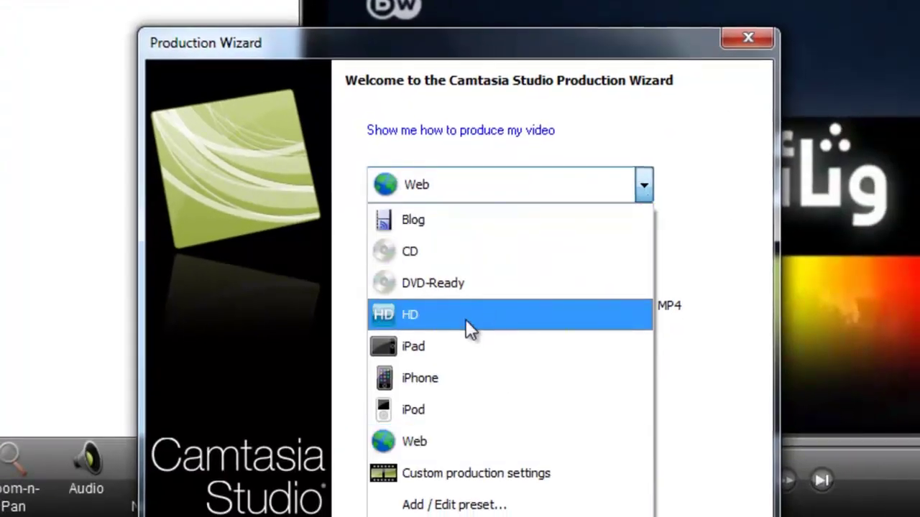
click(466, 316)
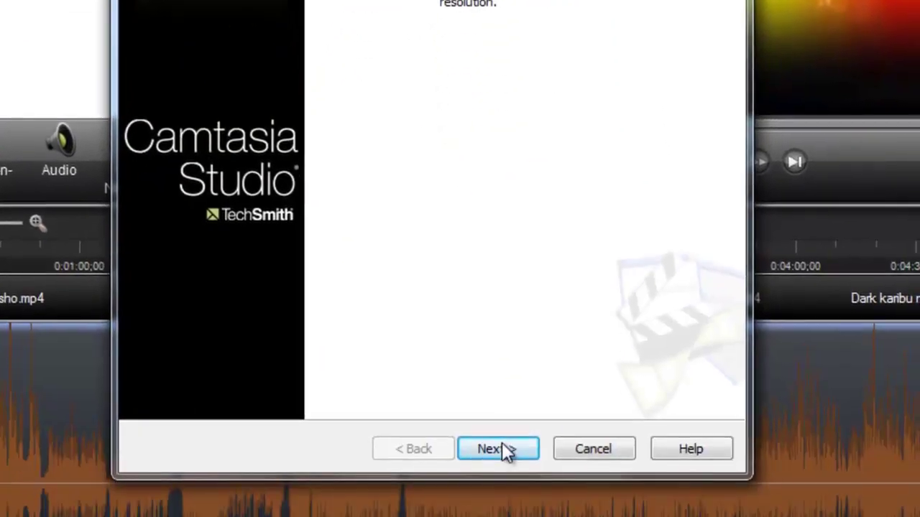
click(502, 449)
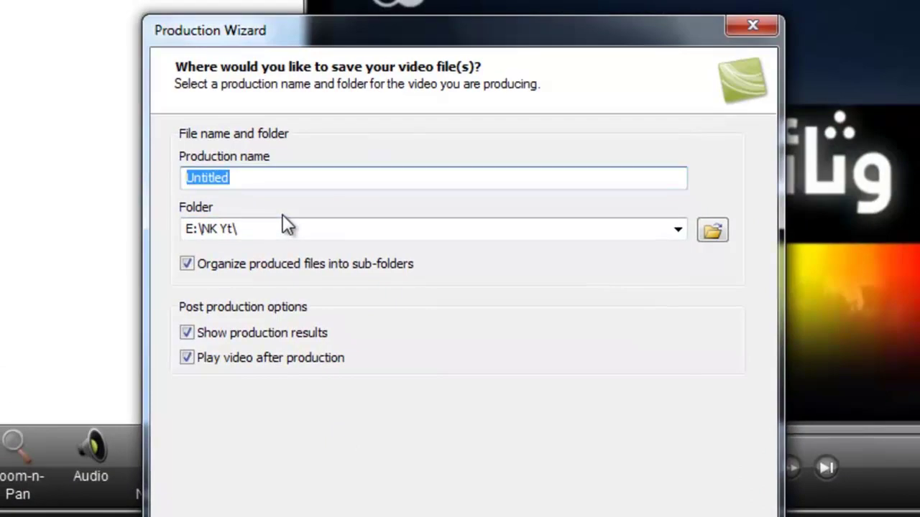
Name the production mfano and set the Desktop as its output folder, keeping the MPEG-4 (*.mp4) type.
text(mfano)
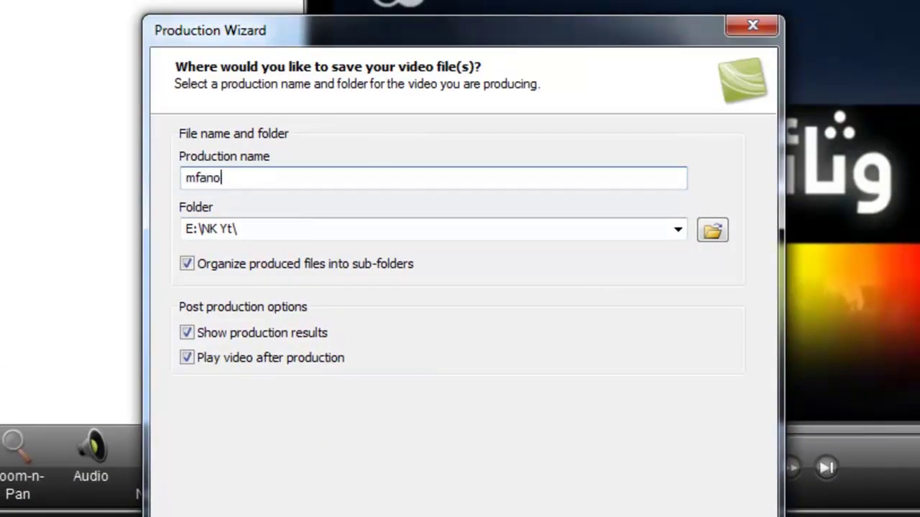
click(712, 232)
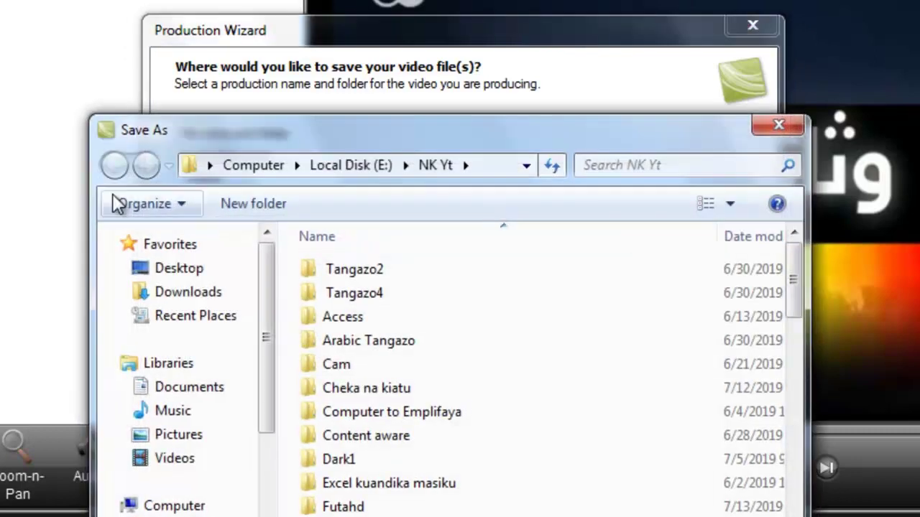
click(179, 267)
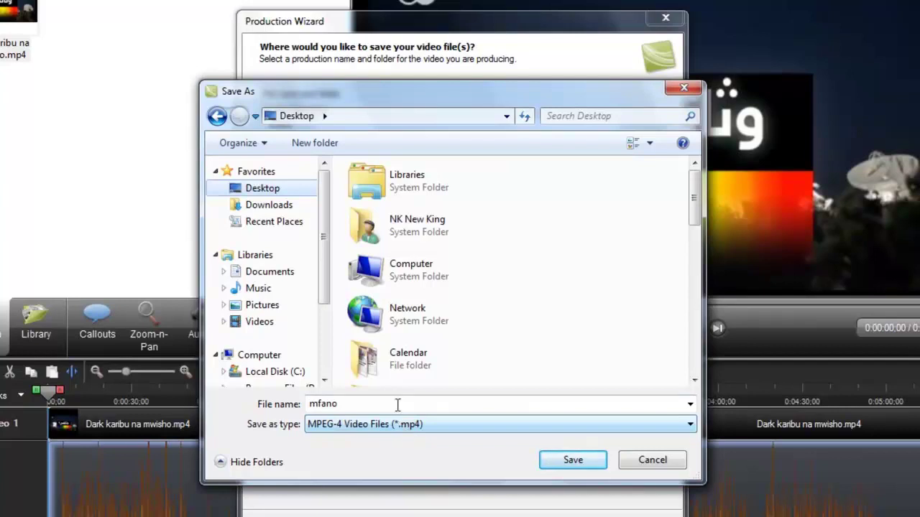
click(574, 460)
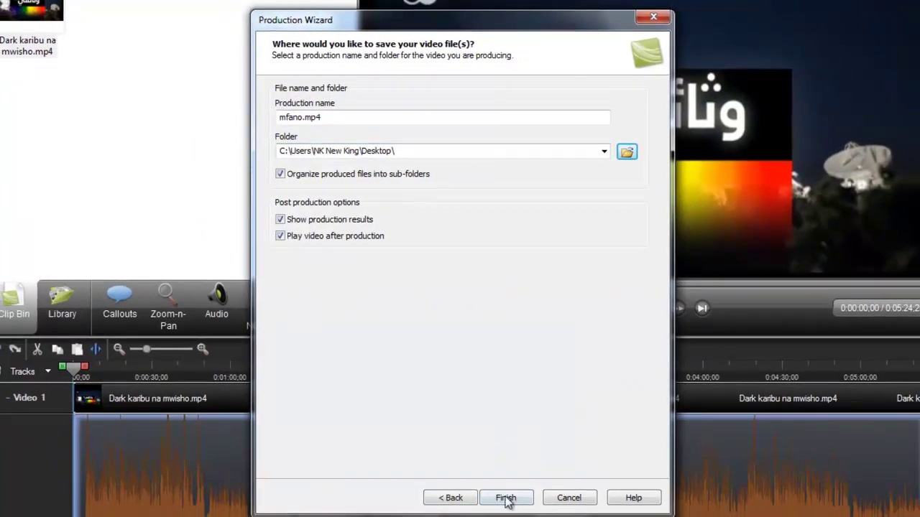
Render the mfano video and check its content size in the production results.
click(506, 509)
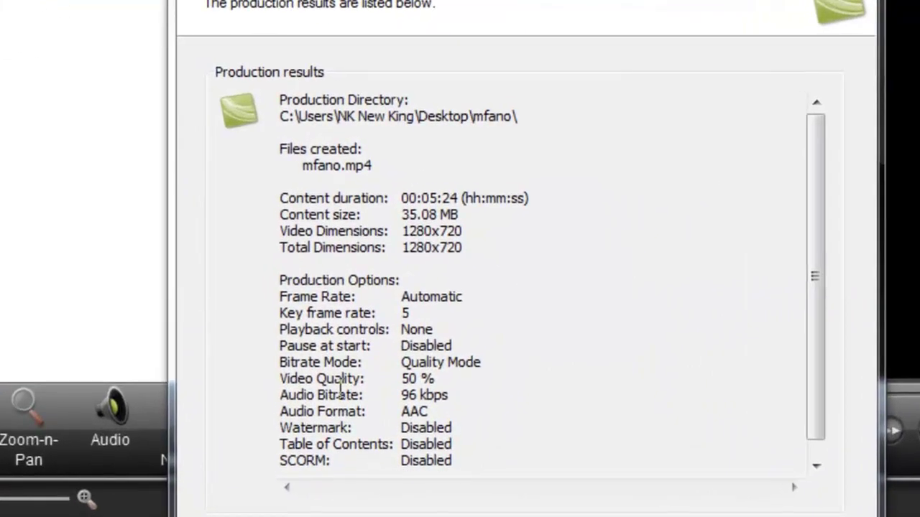
drag(288, 215, 418, 213)
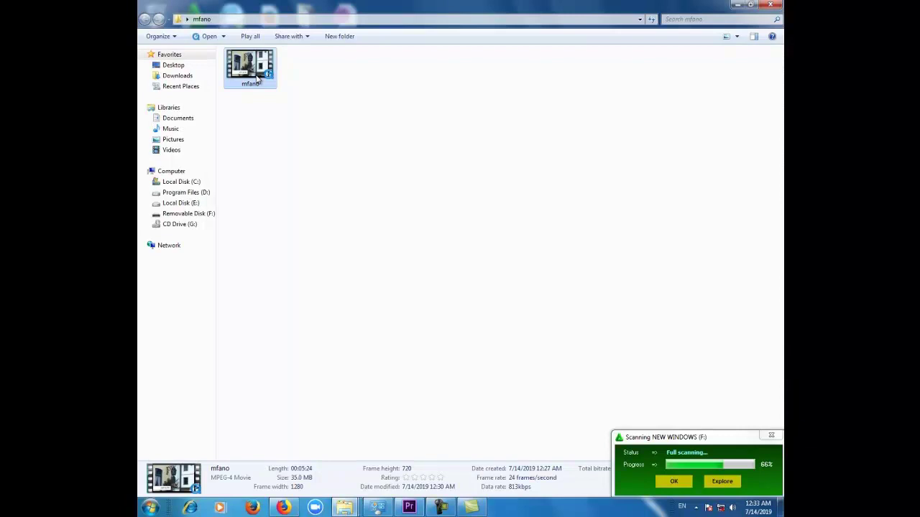
Play the mfano video full screen in QQ影音 and skip ahead to about 0:23 to examine its picture quality.
right_click(257, 78)
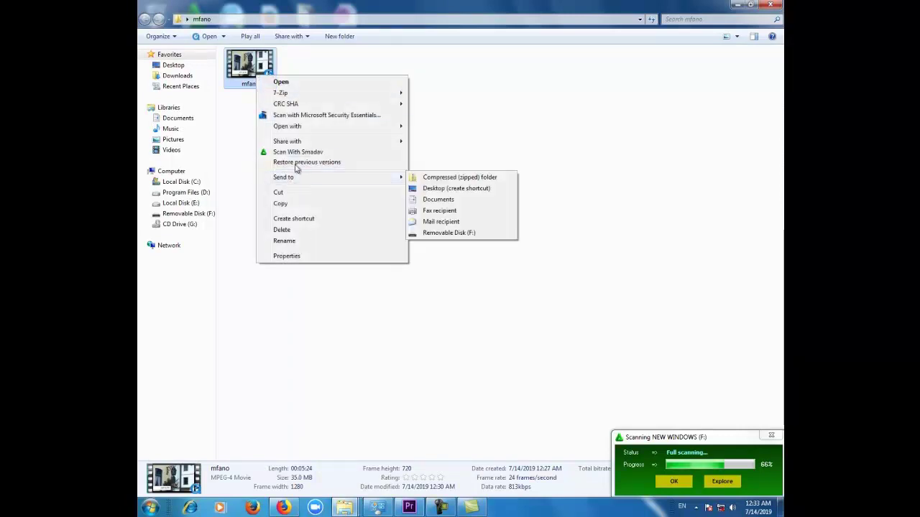
mouse_move(324, 127)
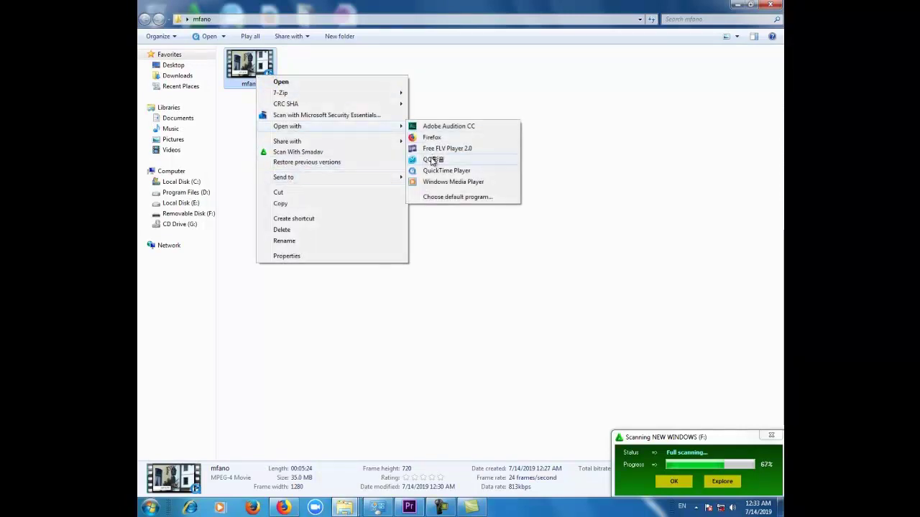
click(434, 161)
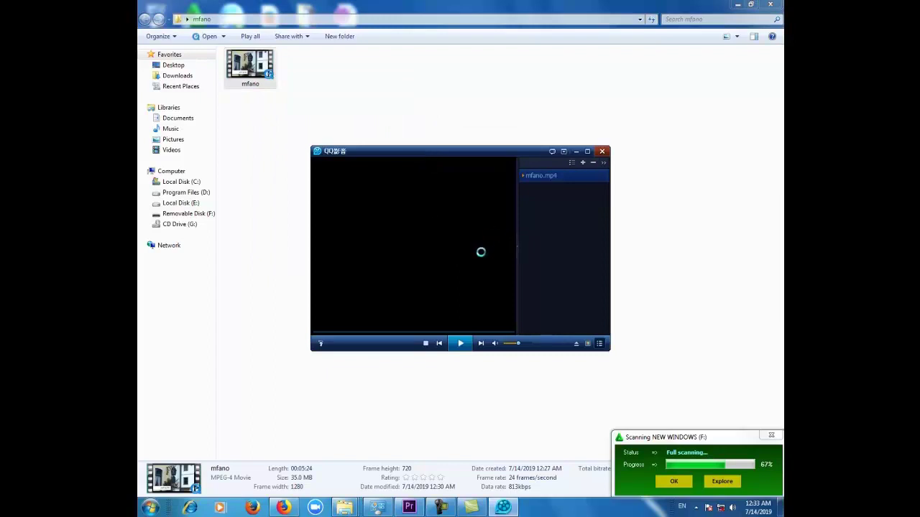
double_click(481, 255)
mouse_move(232, 509)
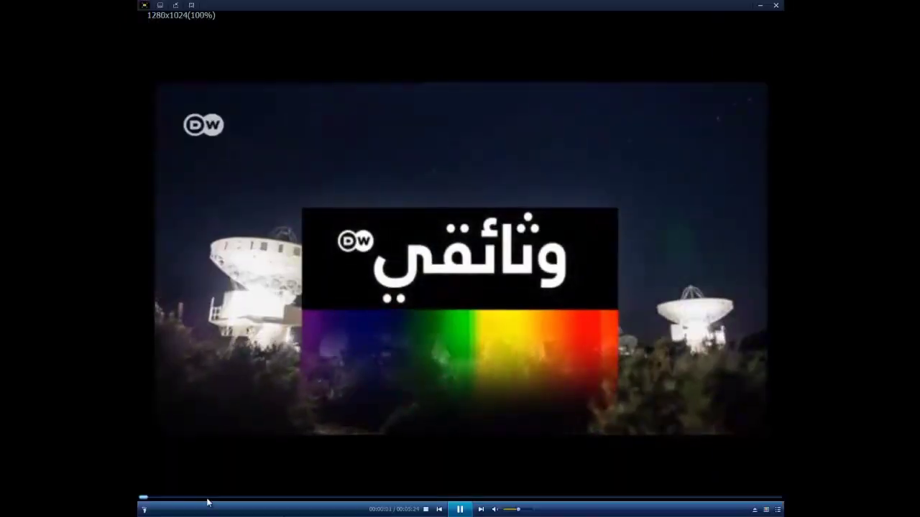
click(184, 497)
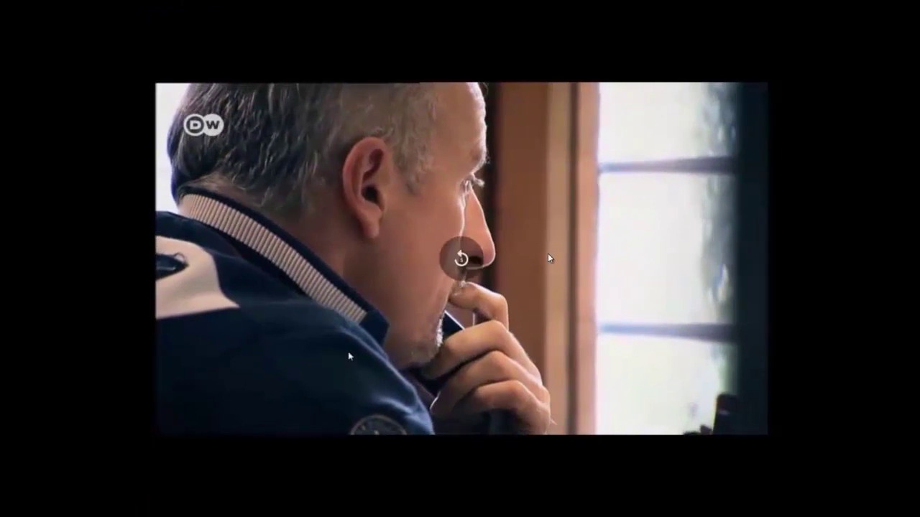
Show the player's playlist, leave full screen and add Dark karibu na mwisho from the The NewKing folder to the playlist.
click(776, 510)
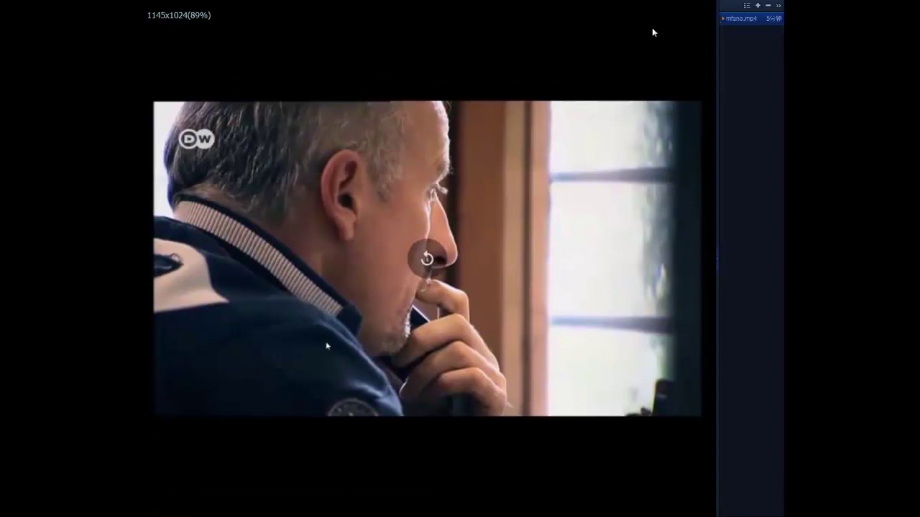
key(Escape)
key(alt+F4)
click(342, 69)
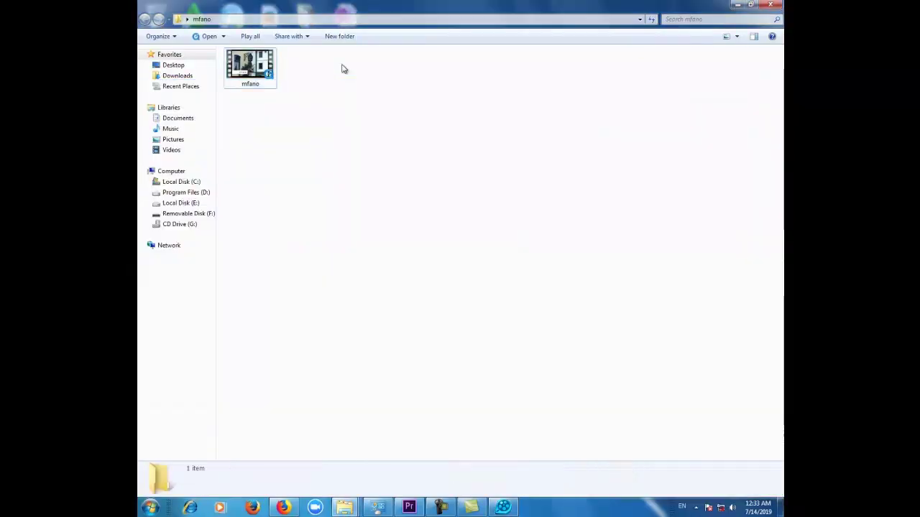
key(alt+Left)
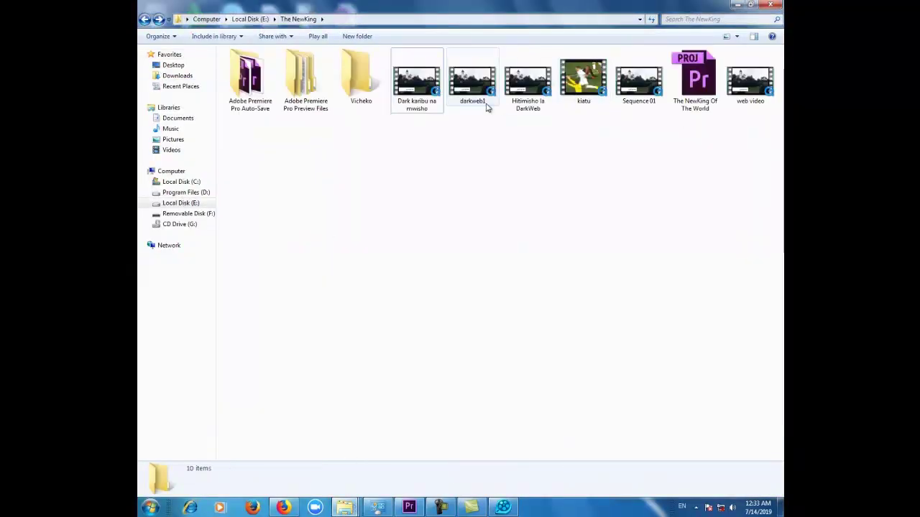
drag(421, 100, 732, 126)
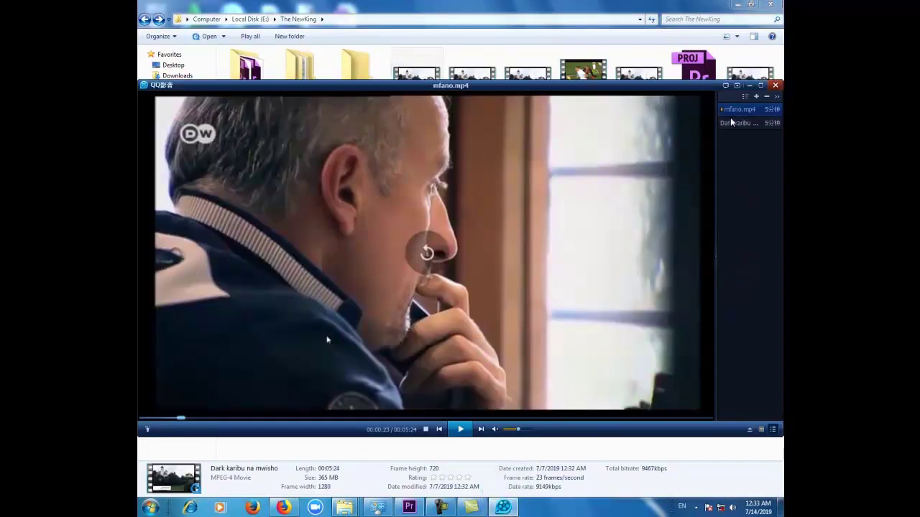
Play Dark karibu na mwisho from the playlist and pause it at about 0:28 to compare the same scene's quality.
double_click(736, 123)
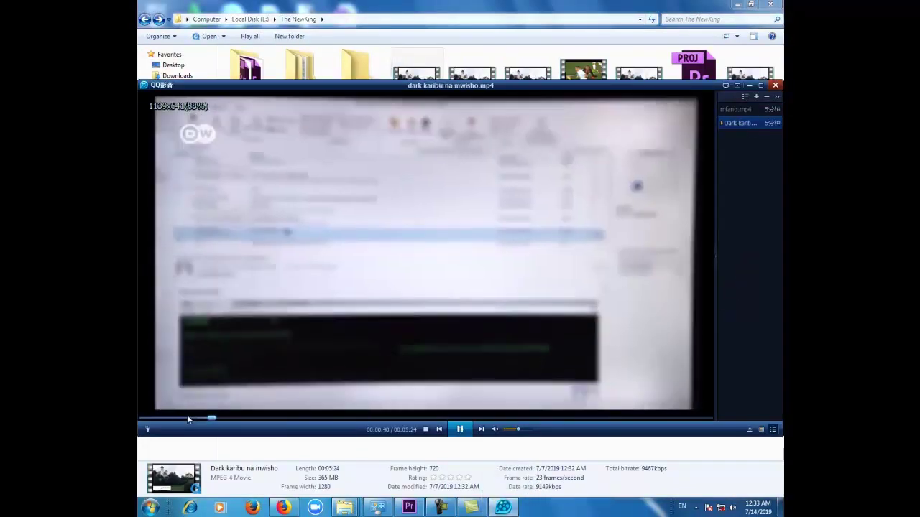
click(187, 418)
click(495, 248)
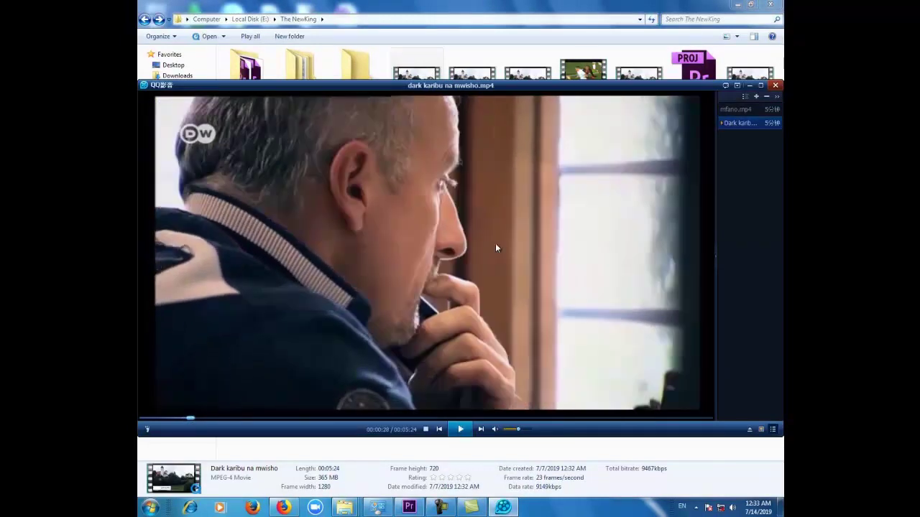